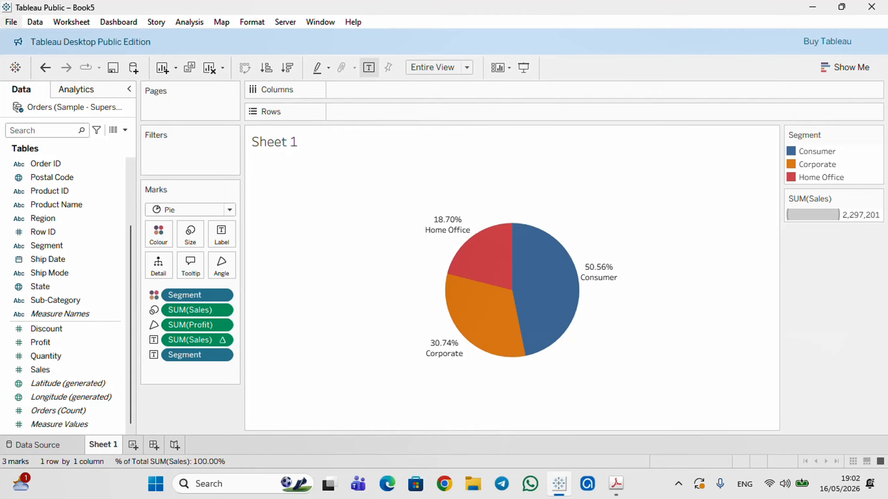
# Step: Start a new workbook and discard the changes in the current one
pyautogui.click(11, 22)
pyautogui.click(33, 79)
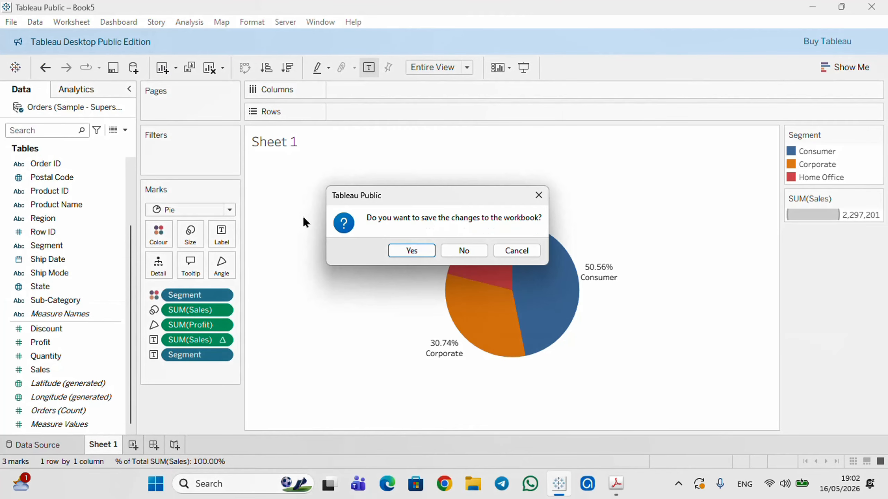
pyautogui.click(462, 251)
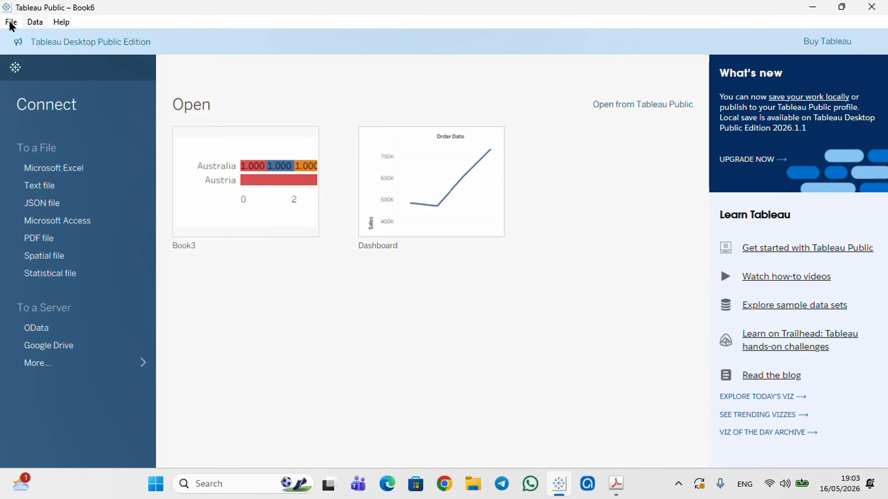
# Step: Connect to the Excel file Sample - Superstore for Tableau 9.x versions in the Tableau App folder
pyautogui.click(72, 173)
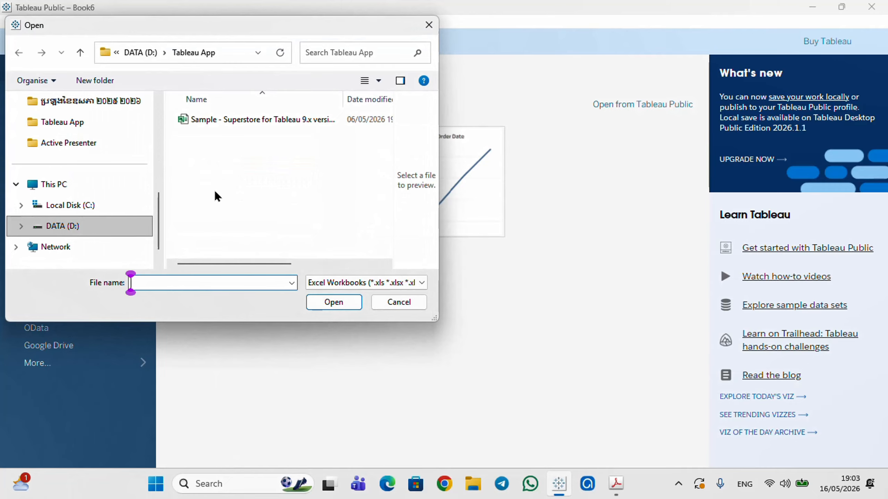
pyautogui.click(247, 121)
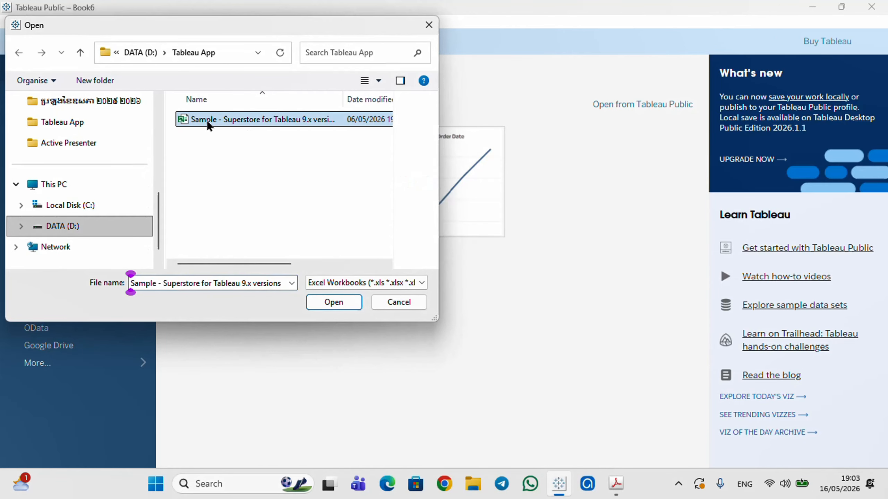
pyautogui.click(328, 301)
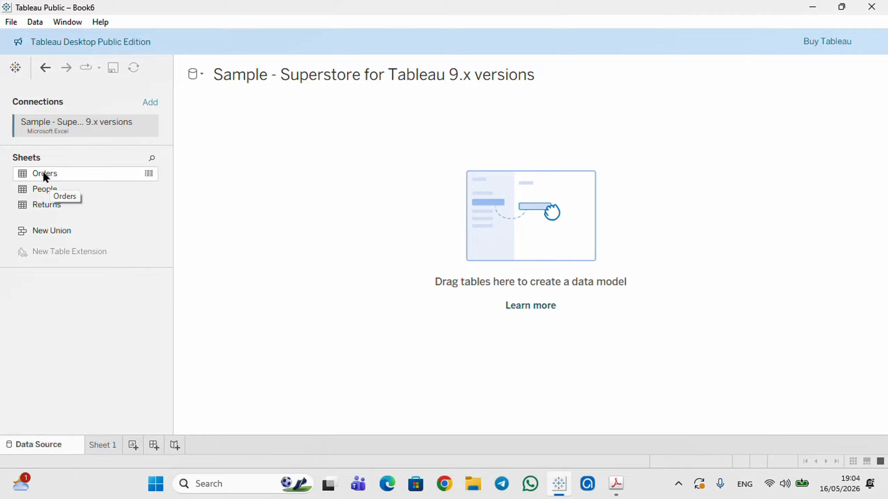
# Step: Add the Orders table to the data model with its table details collapsed, and open Sheet 1
pyautogui.moveTo(44, 174); pyautogui.dragTo(324, 186)
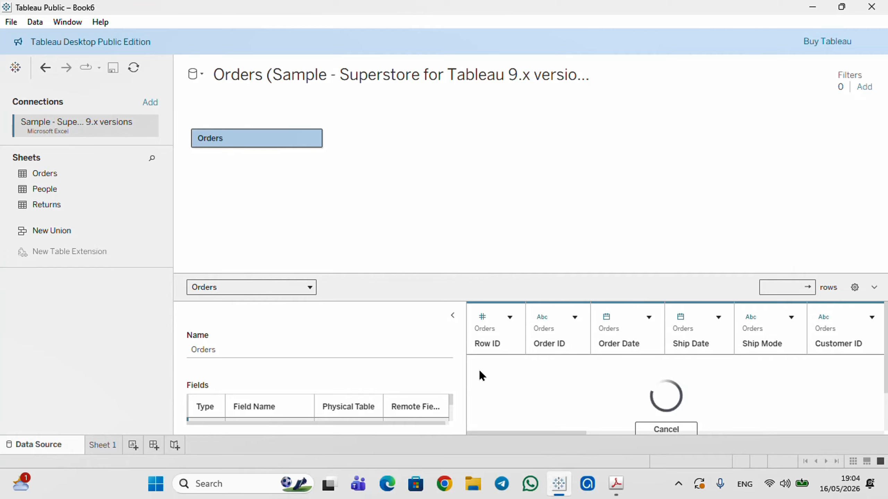
pyautogui.click(452, 316)
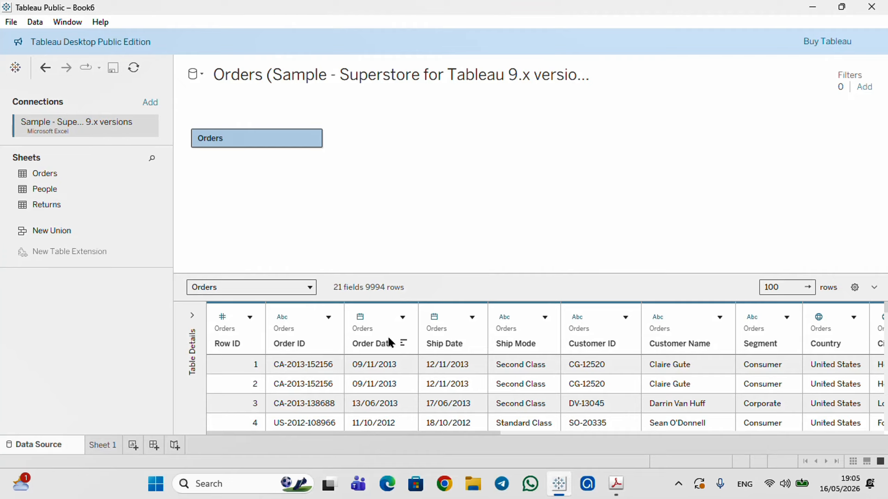
pyautogui.click(107, 443)
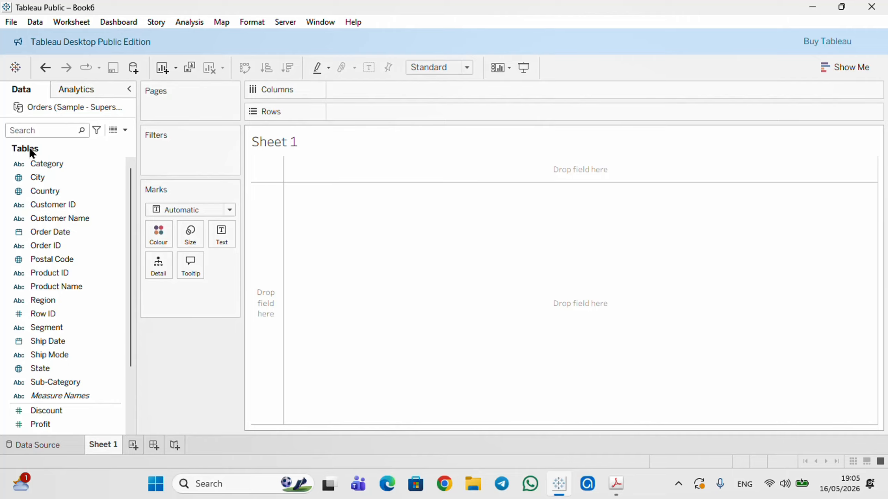
pyautogui.click(53, 163)
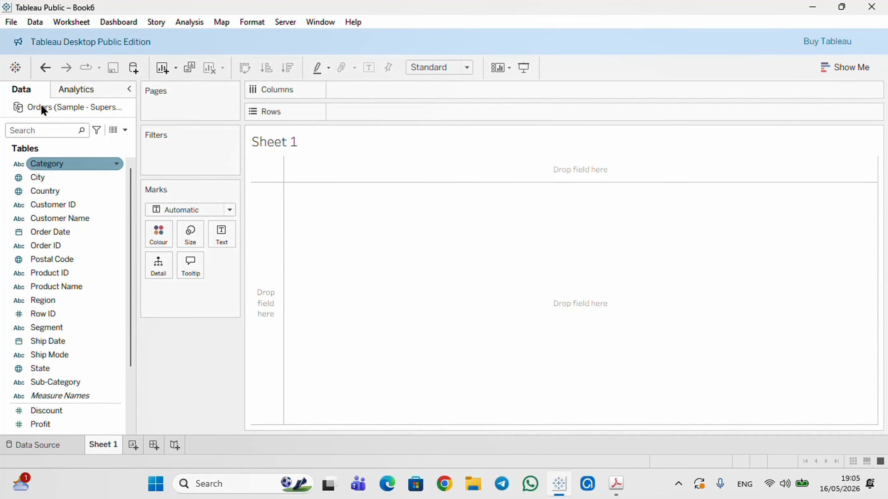
pyautogui.click(40, 119)
pyautogui.click(19, 181)
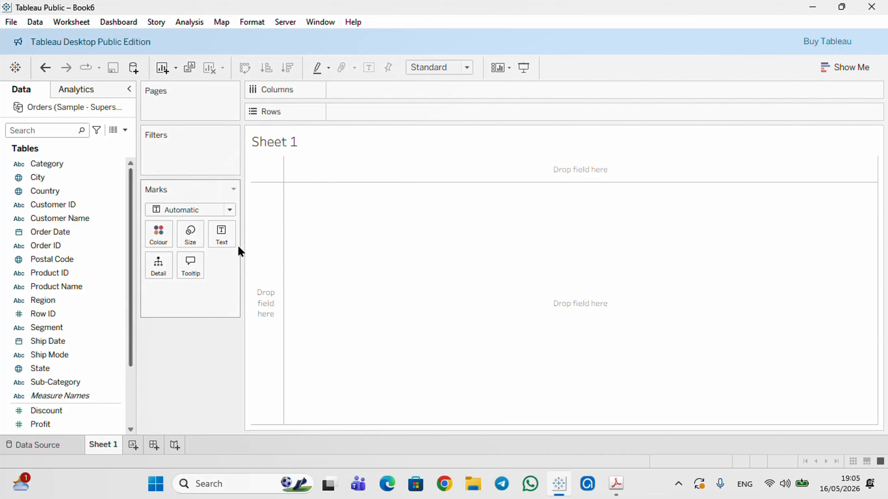
# Step: Set the mark type of Sheet 1 to Pie
pyautogui.click(229, 210)
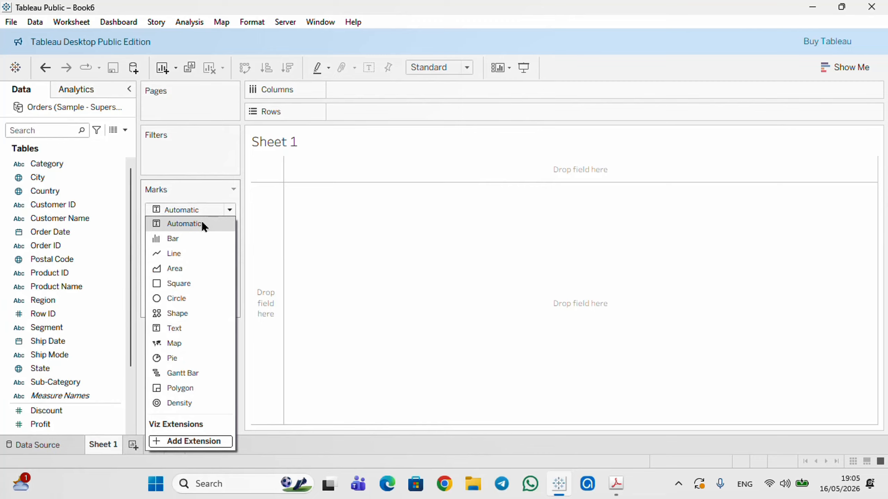
pyautogui.click(172, 358)
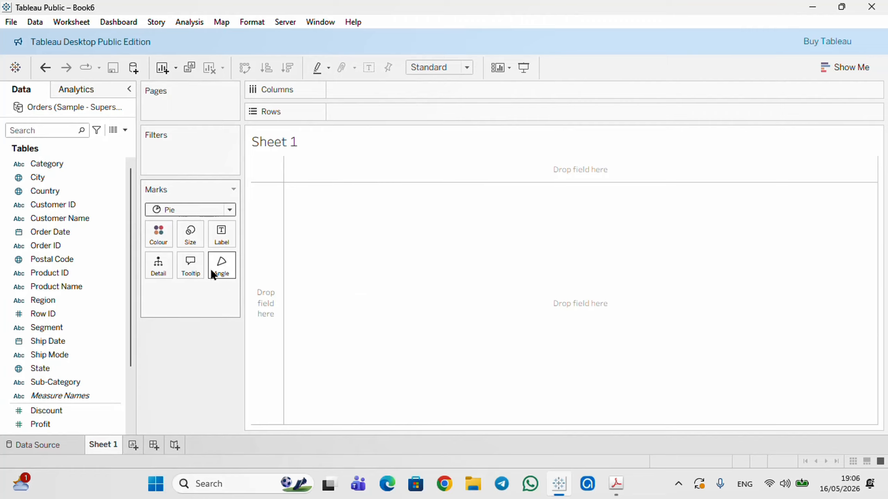
# Step: Try the Bar mark type on the empty sheet and switch the marks back to Pie
pyautogui.click(230, 210)
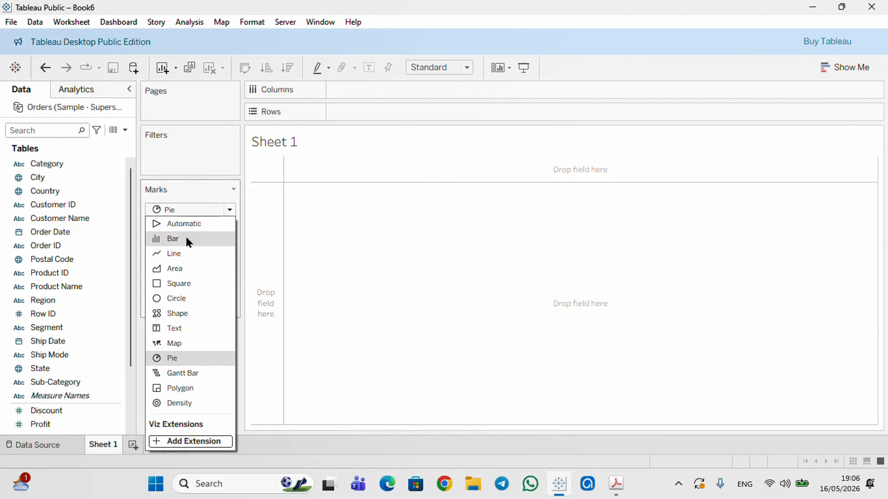
pyautogui.click(185, 237)
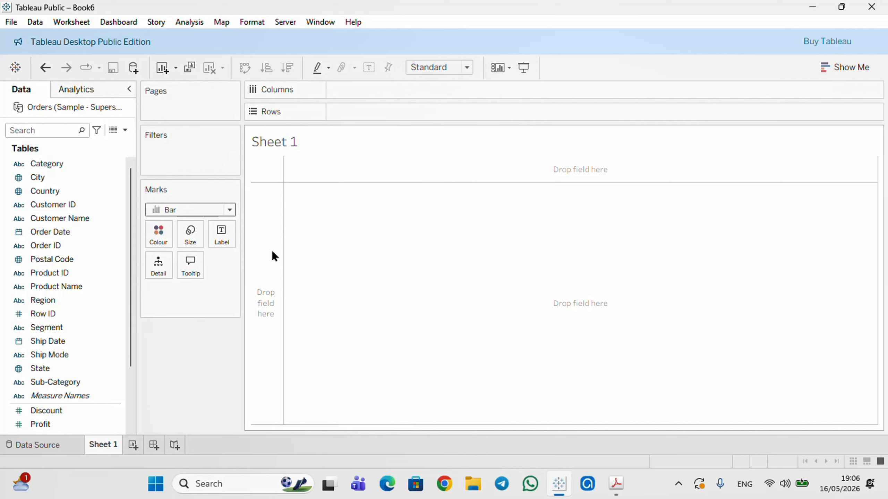
pyautogui.click(231, 208)
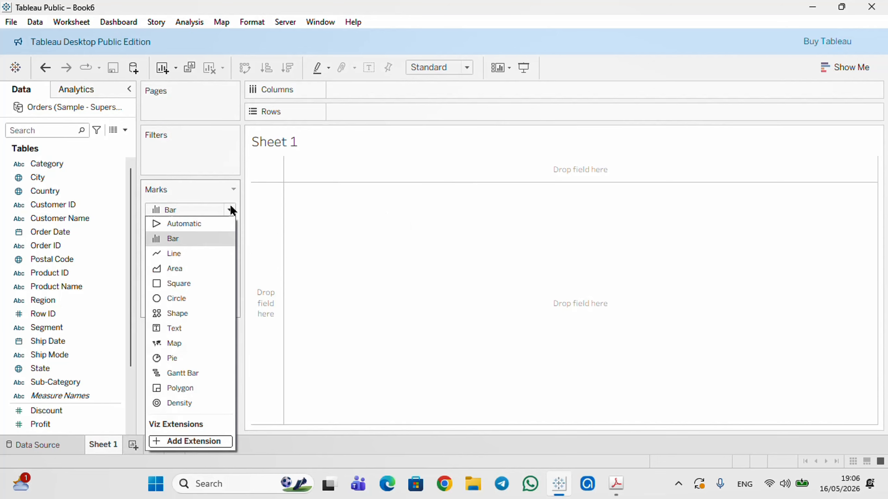
pyautogui.press('Escape')
pyautogui.click(176, 357)
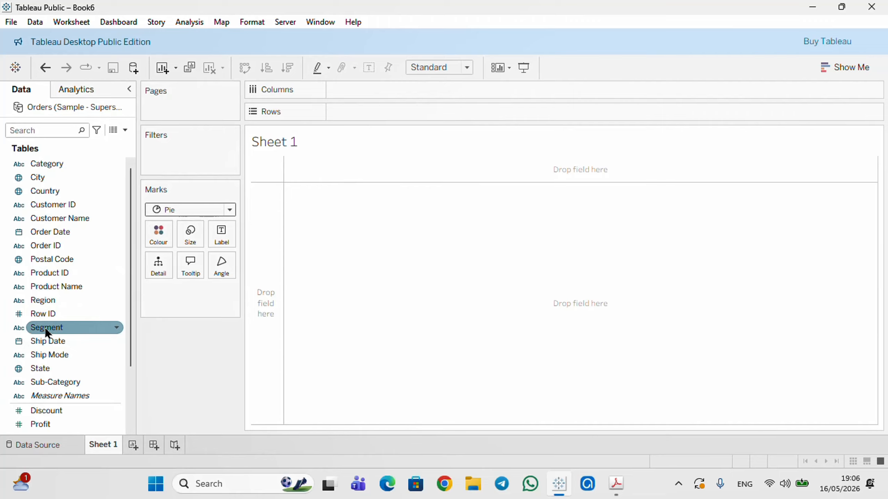
# Step: Colour the pie by Segment and fit the chart to Entire View
pyautogui.moveTo(45, 328); pyautogui.dragTo(159, 244)
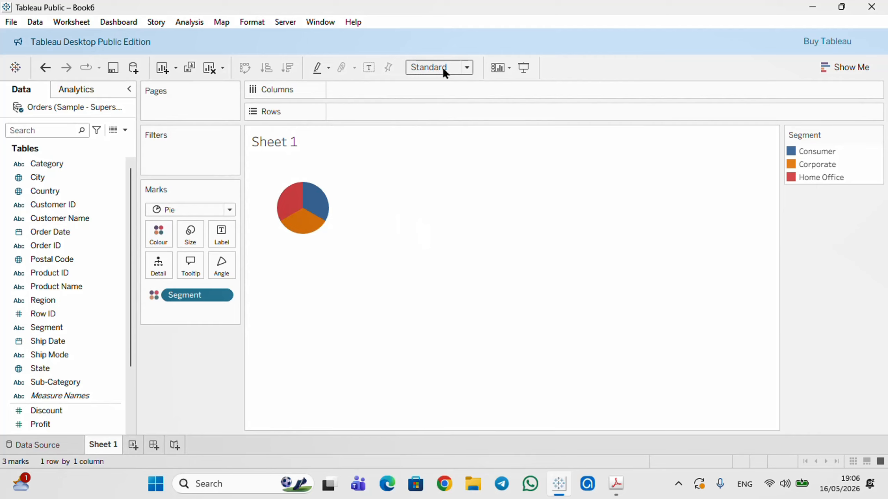
pyautogui.click(467, 69)
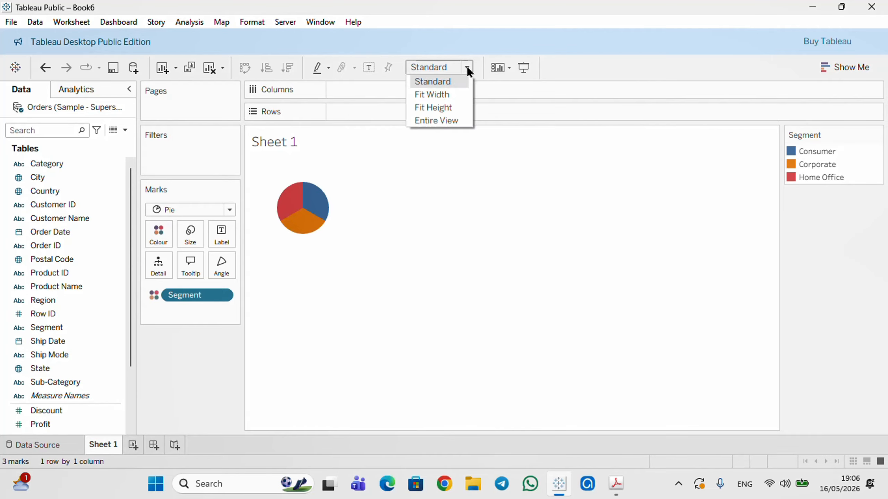
pyautogui.click(434, 121)
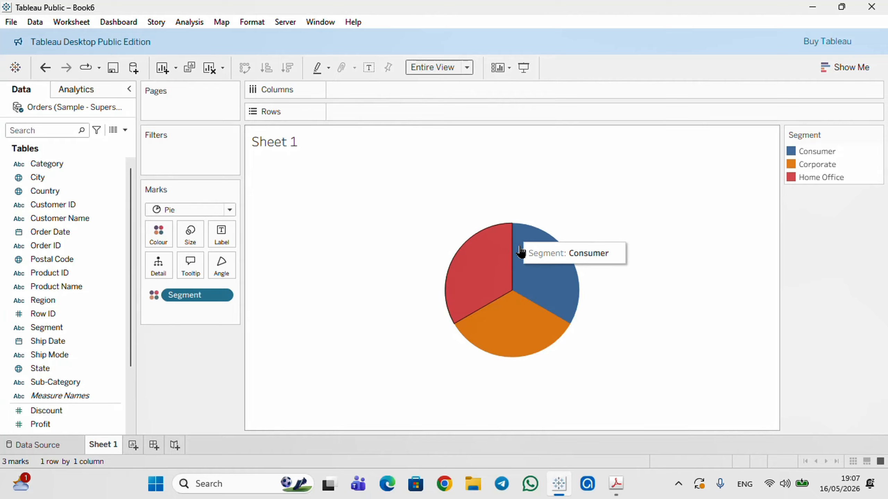
pyautogui.moveTo(478, 273)
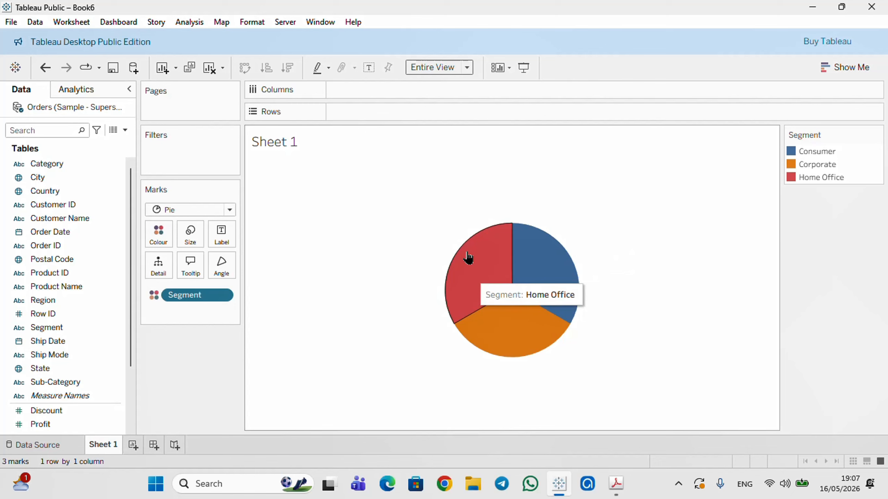
pyautogui.moveTo(578, 294)
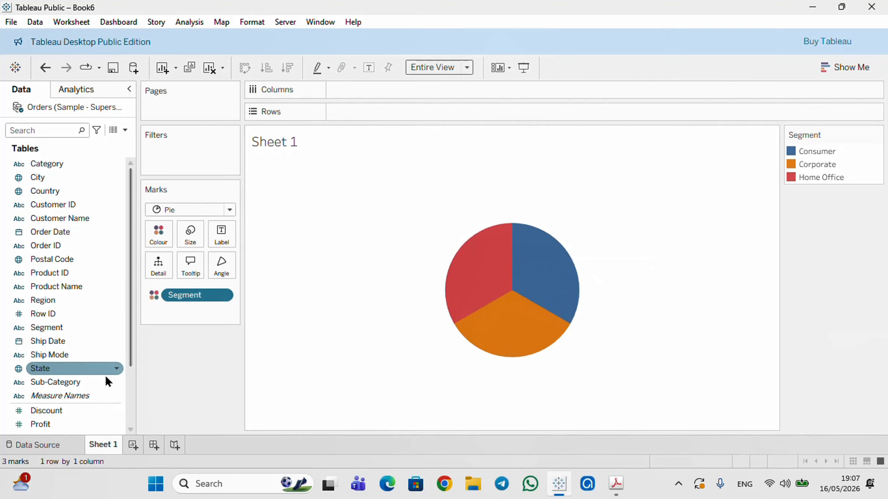
# Step: Assign the Sales measure to the pie's Size and check the tooltips of the slices
pyautogui.scroll(-2, 100, 376)
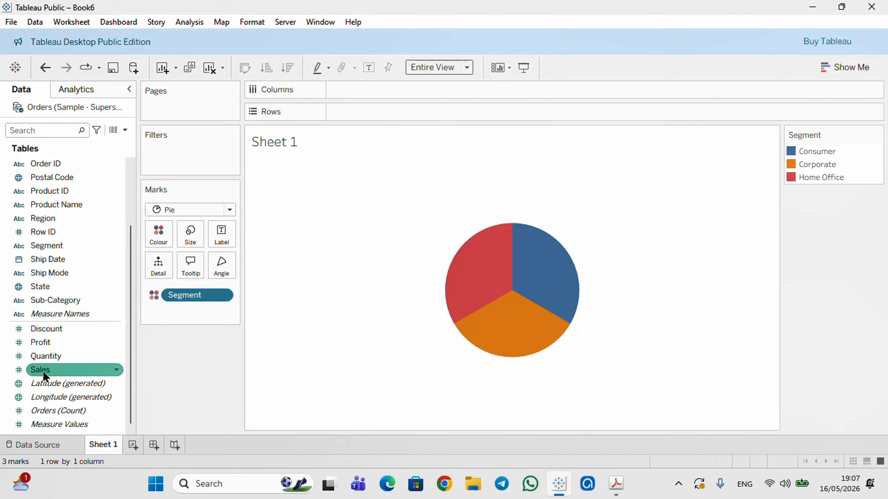
pyautogui.moveTo(43, 371); pyautogui.dragTo(189, 238)
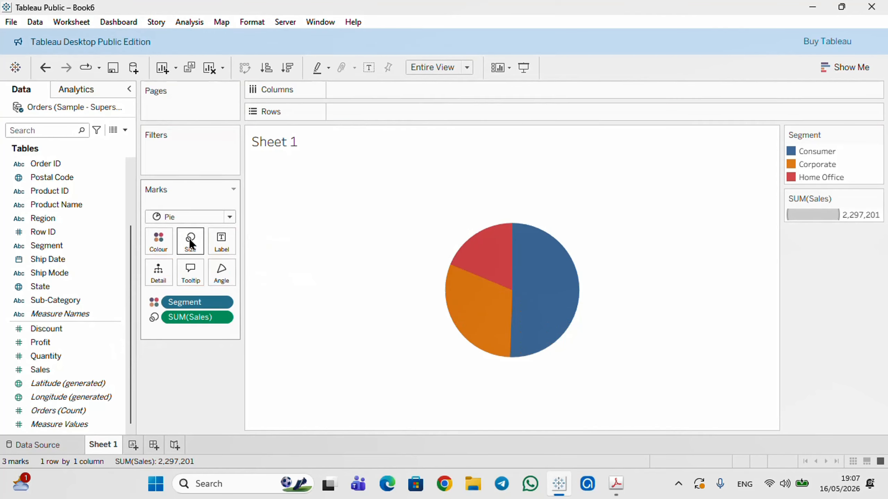
pyautogui.moveTo(531, 331)
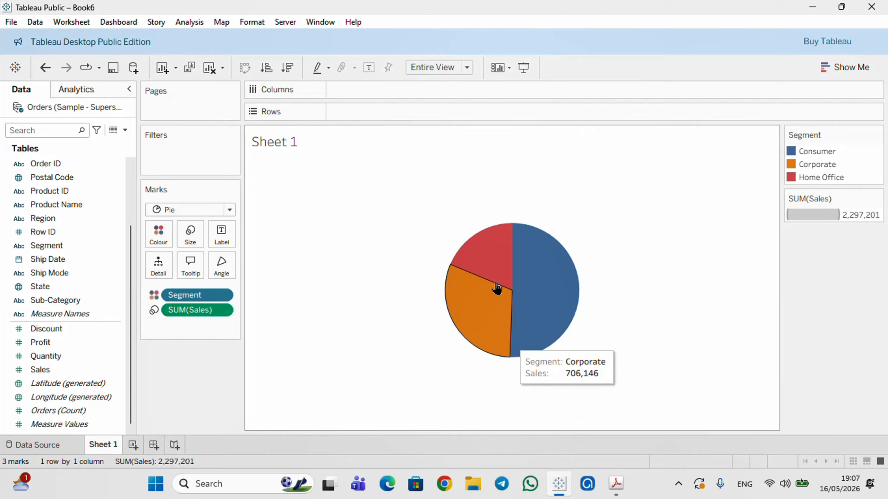
pyautogui.moveTo(512, 265)
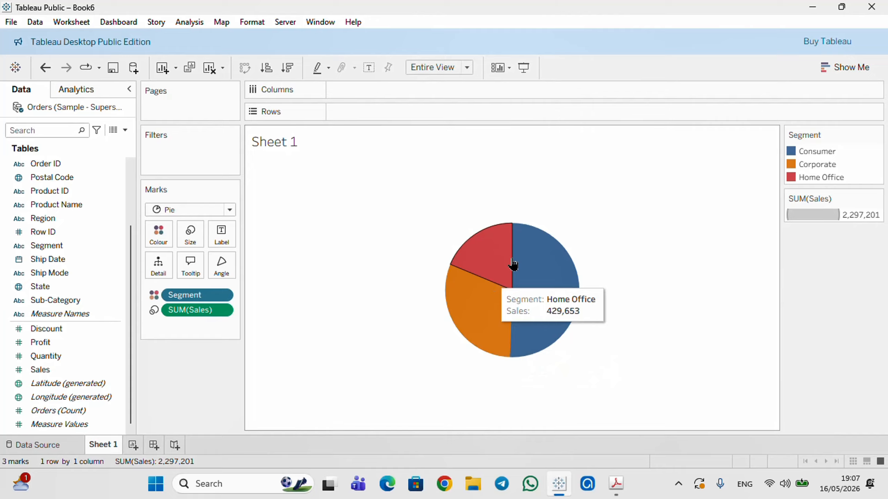
pyautogui.moveTo(531, 252)
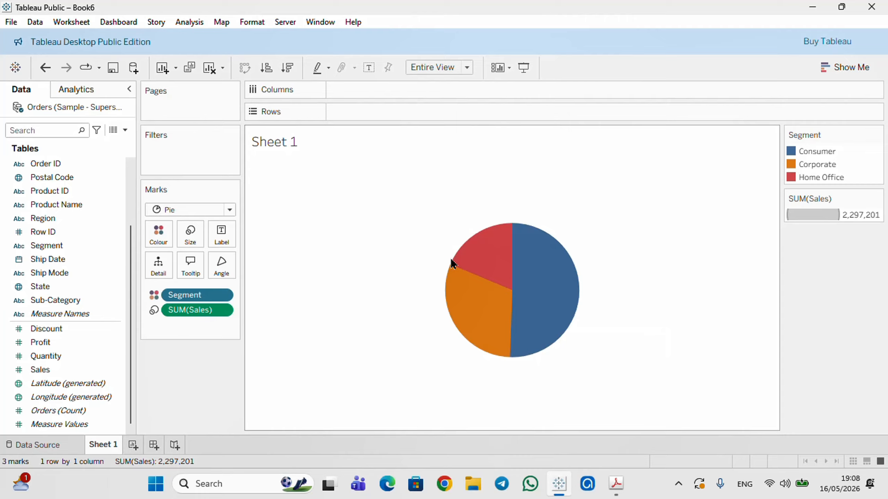
pyautogui.moveTo(478, 241)
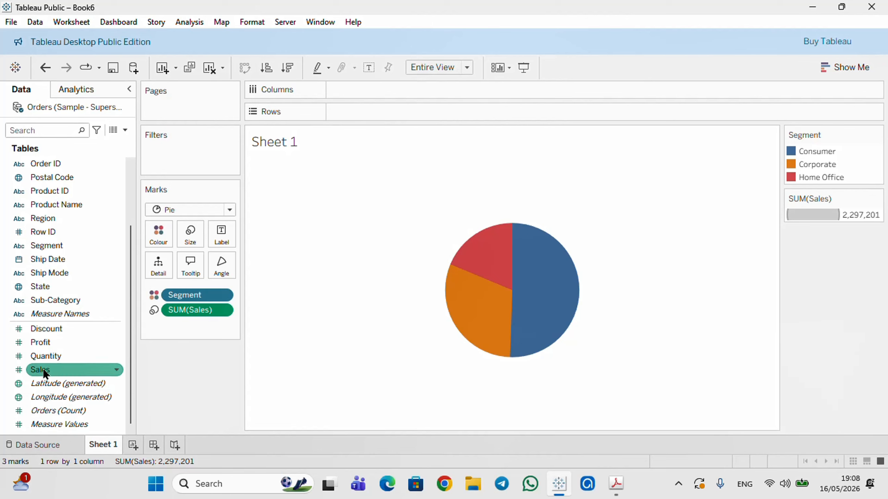
# Step: Label the pie slices with their Sales values
pyautogui.moveTo(42, 370); pyautogui.dragTo(222, 236)
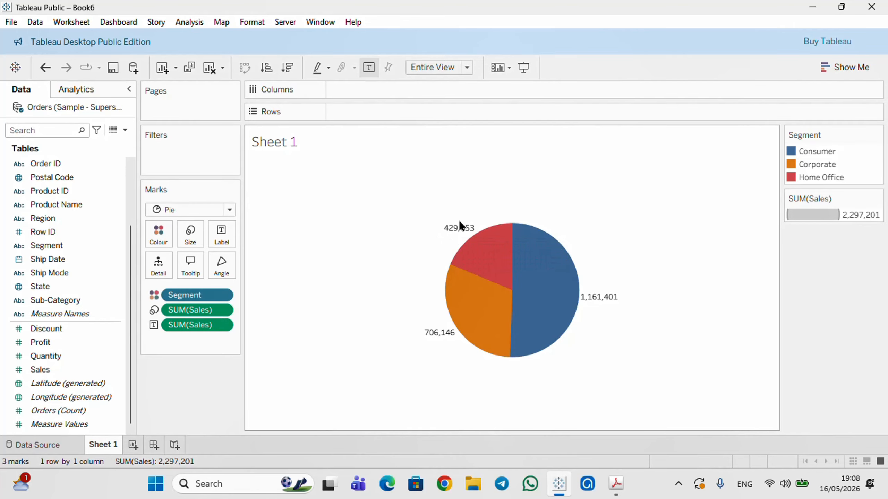
pyautogui.moveTo(428, 229)
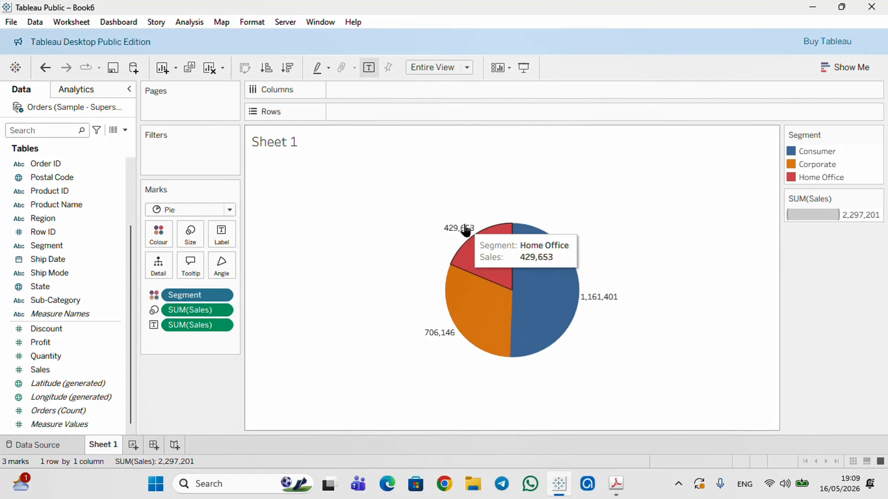
pyautogui.moveTo(588, 302)
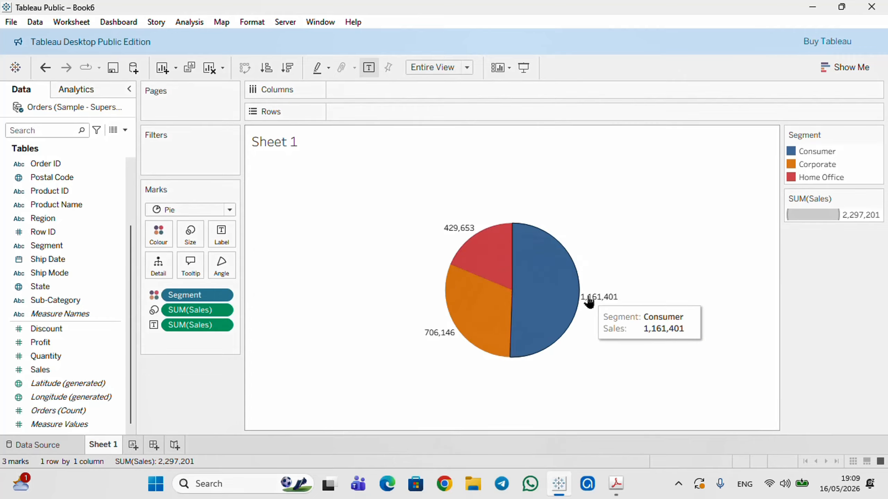
pyautogui.moveTo(443, 338)
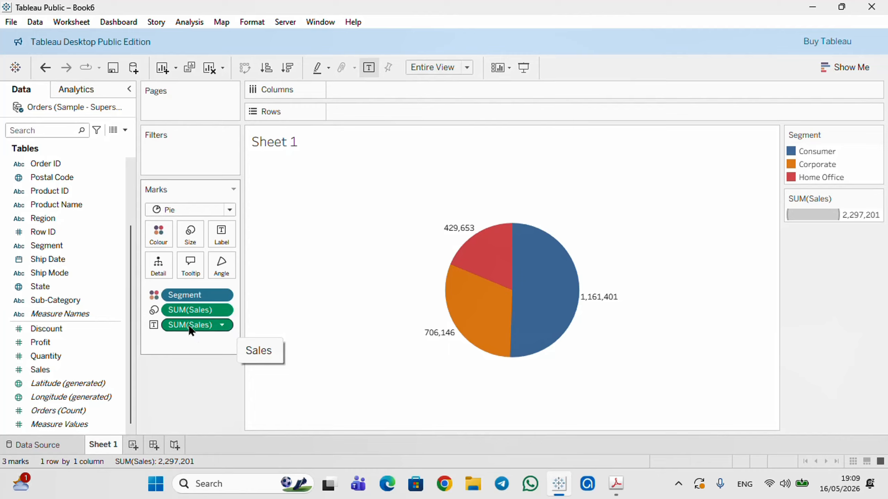
pyautogui.moveTo(450, 233)
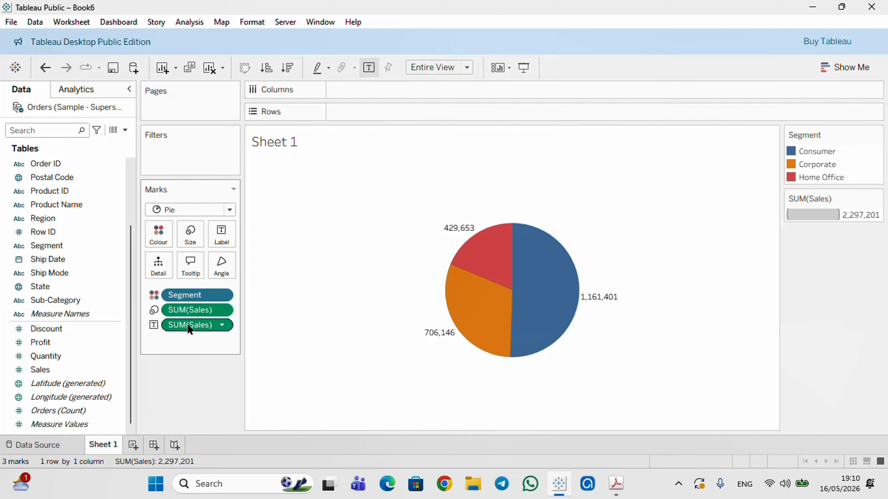
# Step: Apply the Percentage of Total quick table calculation to the Sales label
pyautogui.click(222, 326)
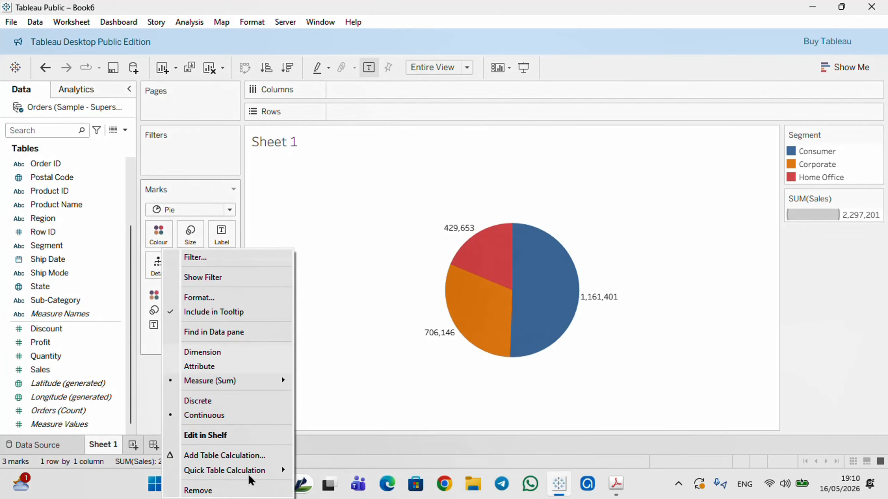
pyautogui.moveTo(246, 476)
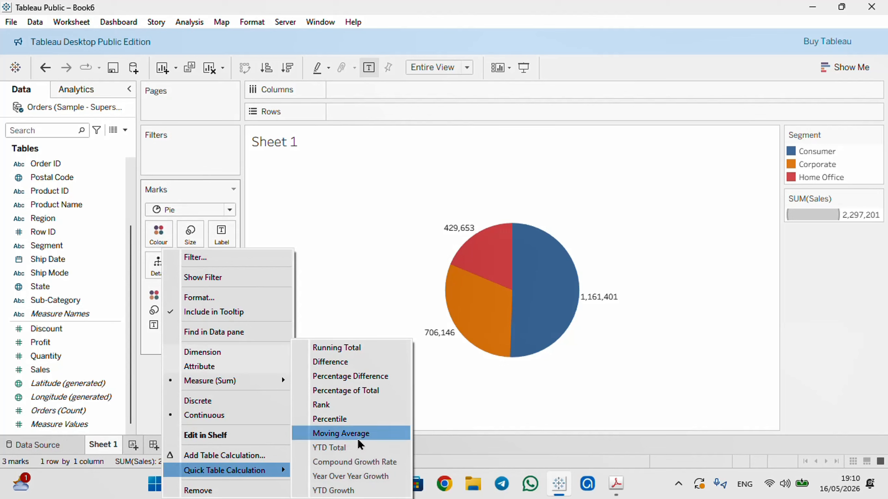
pyautogui.click(364, 393)
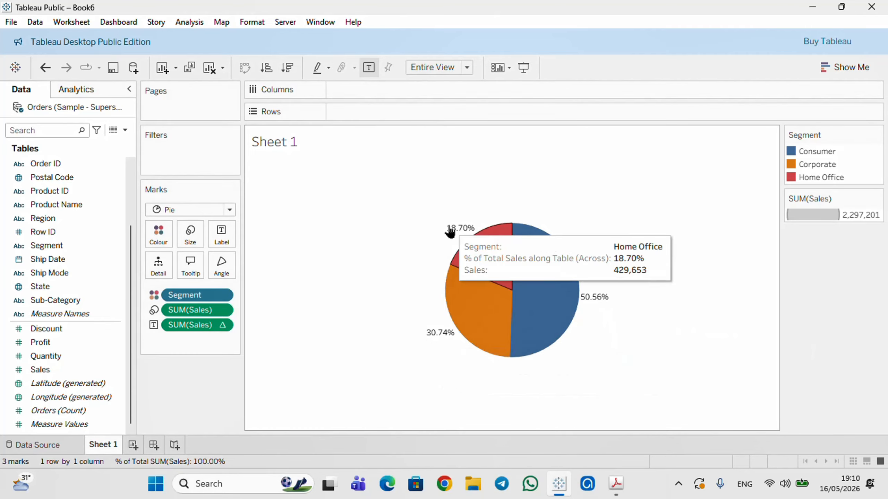
# Step: Inspect the tooltips of the Home Office and Consumer slices for their sales and percentage of total
pyautogui.moveTo(469, 212)
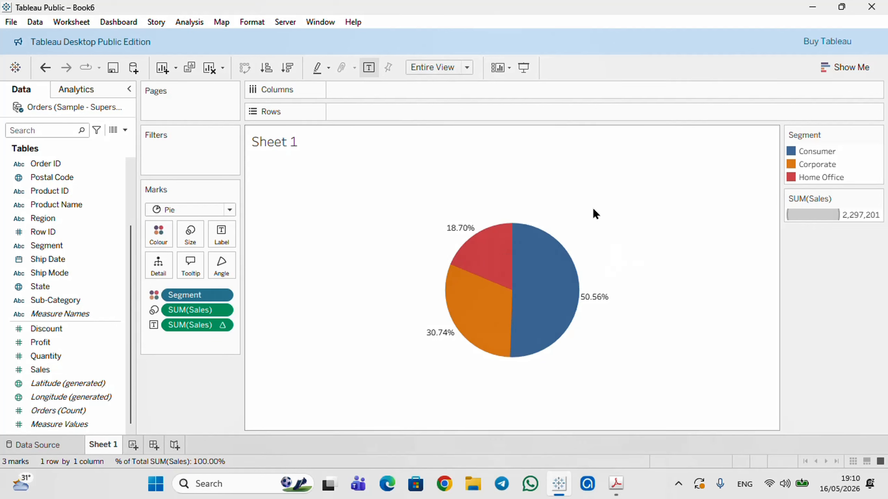
pyautogui.moveTo(592, 303)
pyautogui.moveTo(497, 259)
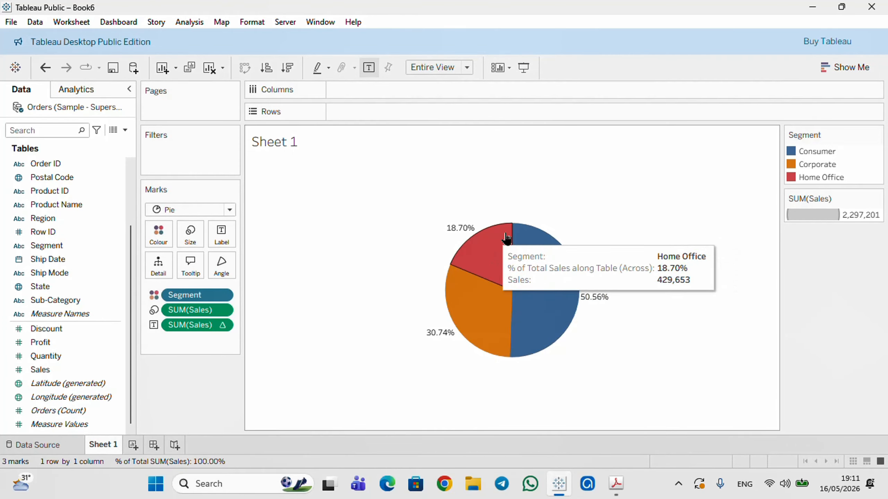
pyautogui.moveTo(553, 290)
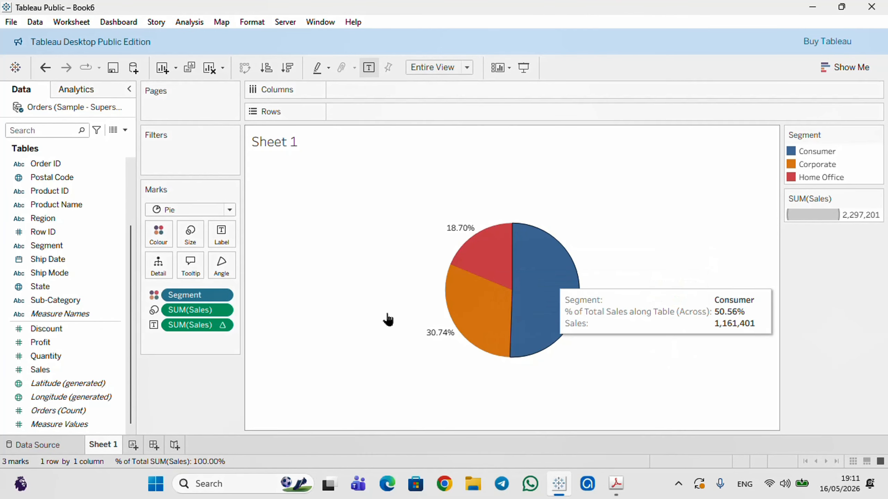
pyautogui.click(42, 343)
pyautogui.click(42, 343)
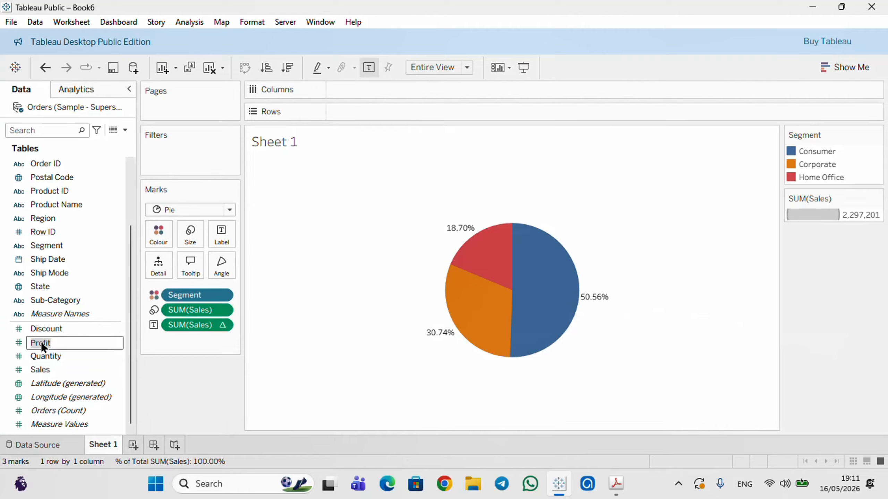
pyautogui.click(163, 360)
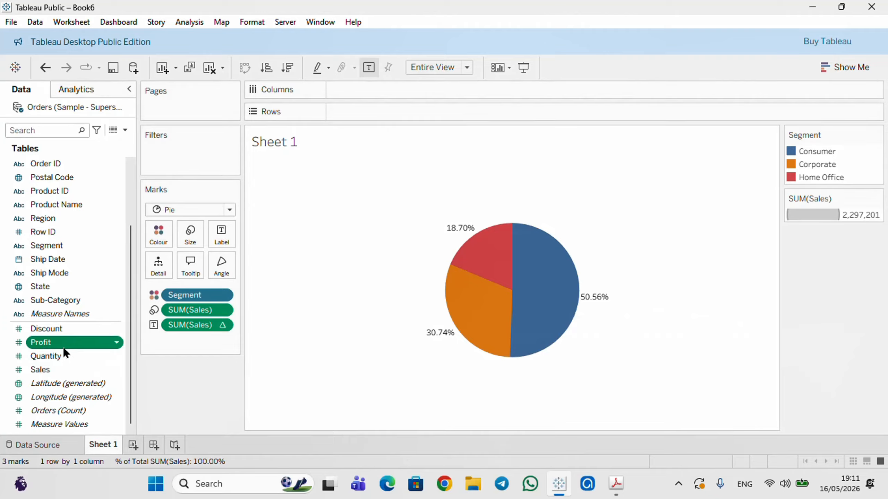
pyautogui.click(40, 343)
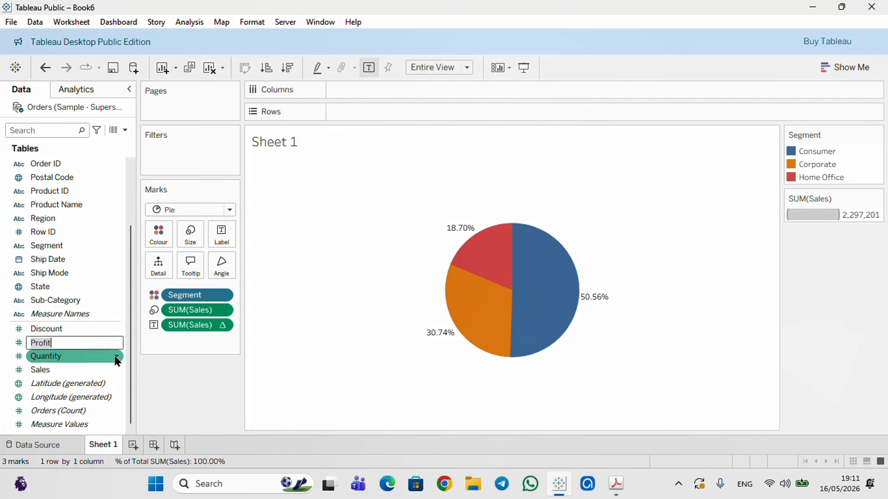
pyautogui.moveTo(137, 357); pyautogui.dragTo(141, 357)
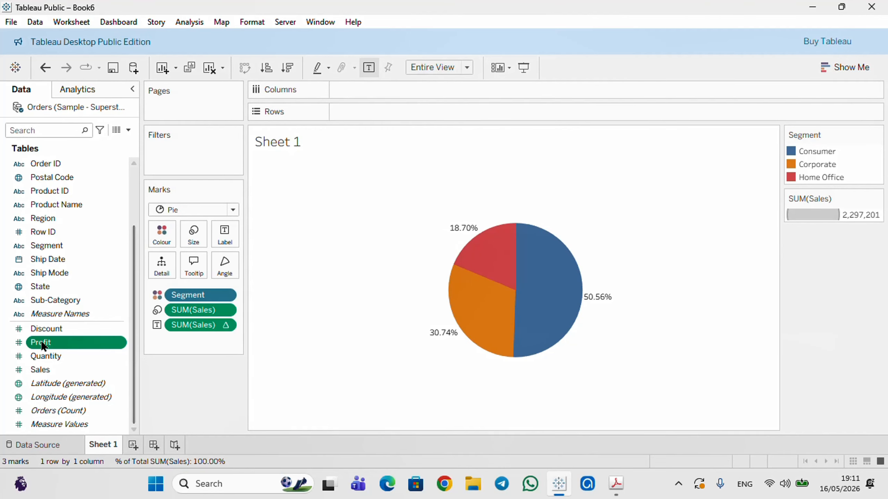
# Step: Try the Profit measure as the pie's Angle and as an additional slice Label, and remove it from the chart
pyautogui.moveTo(45, 346); pyautogui.dragTo(287, 269)
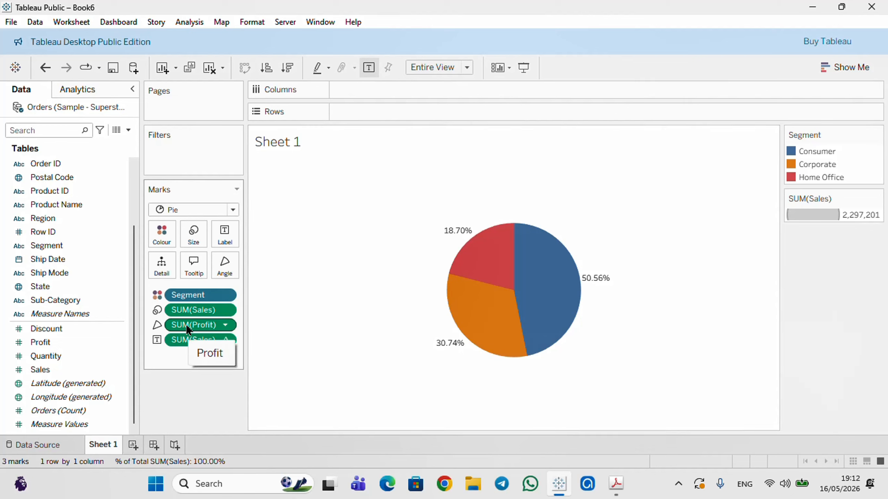
pyautogui.moveTo(187, 330); pyautogui.dragTo(227, 235)
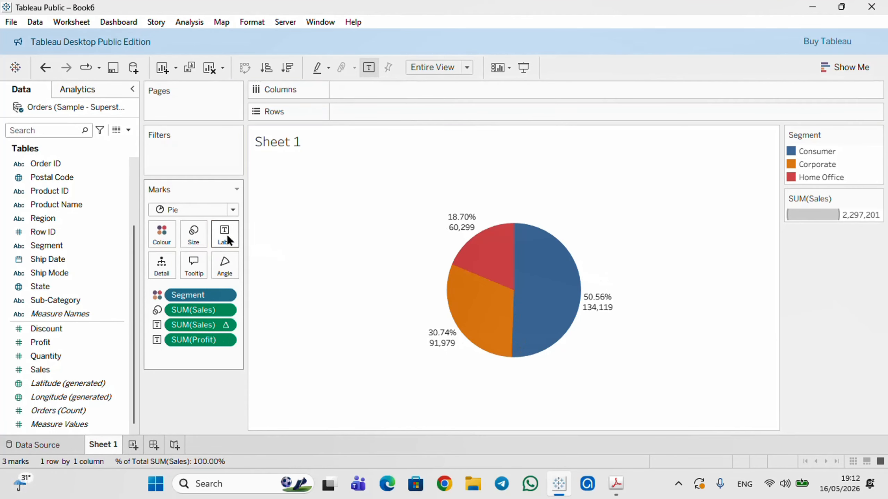
pyautogui.moveTo(464, 232)
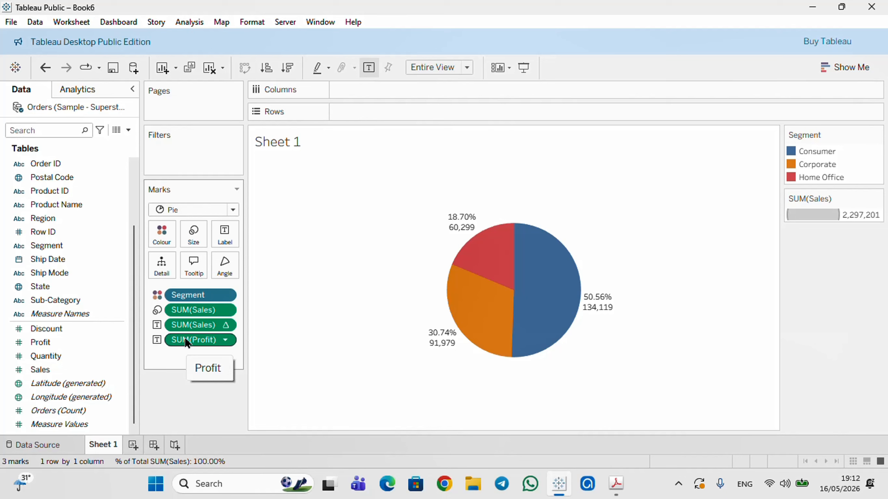
pyautogui.moveTo(185, 339); pyautogui.dragTo(186, 398)
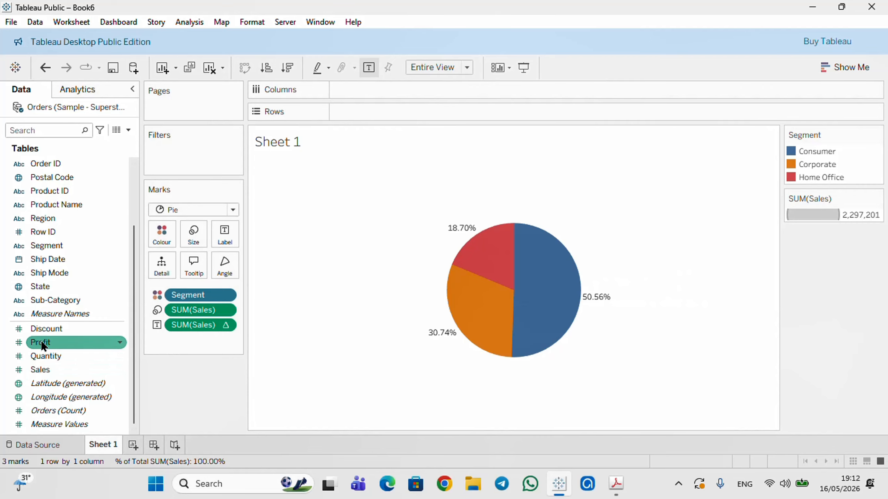
# Step: Assign the Profit measure to the pie's Angle and add the Segment names to the slice labels
pyautogui.moveTo(42, 345); pyautogui.dragTo(226, 266)
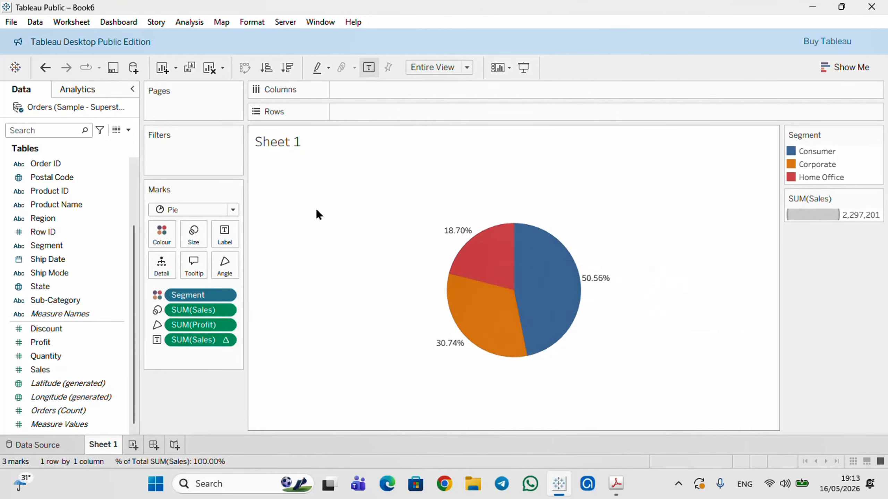
pyautogui.moveTo(451, 223)
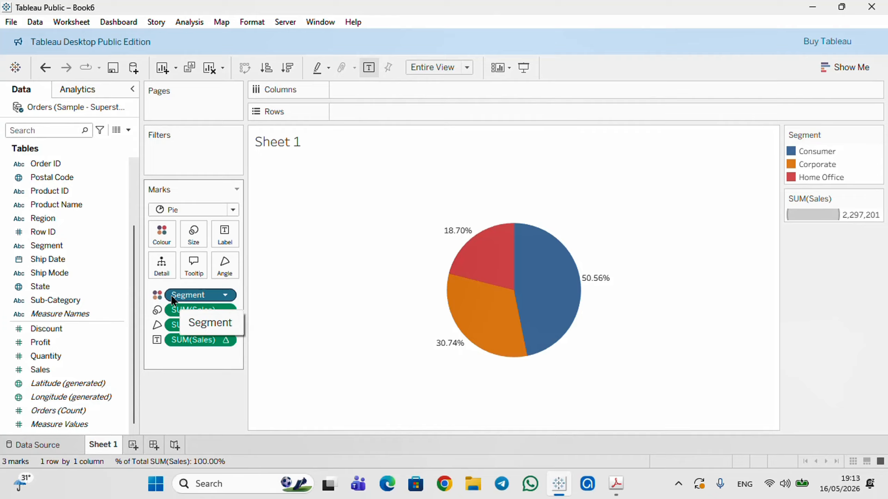
pyautogui.moveTo(170, 296); pyautogui.dragTo(234, 244)
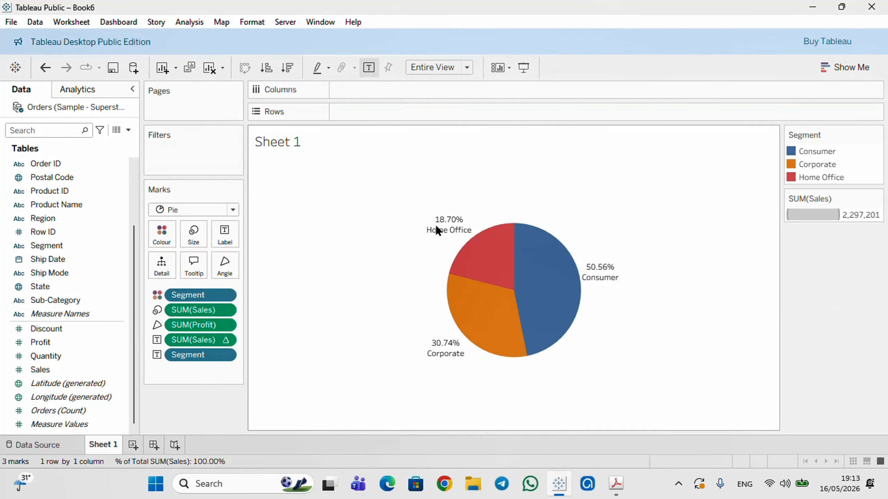
pyautogui.moveTo(437, 241)
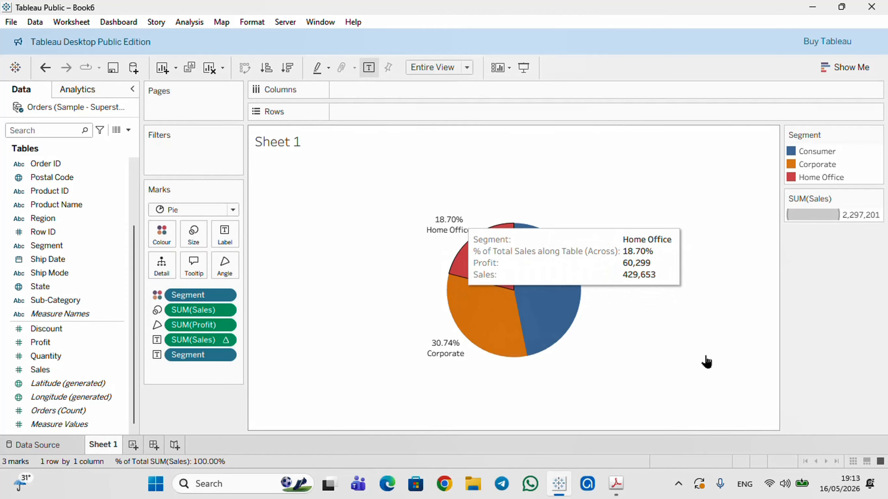
pyautogui.moveTo(590, 280)
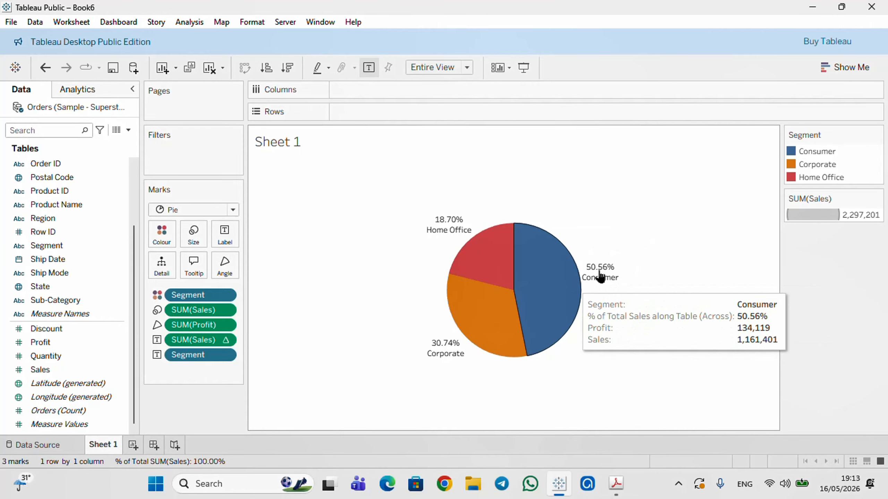
pyautogui.moveTo(446, 354)
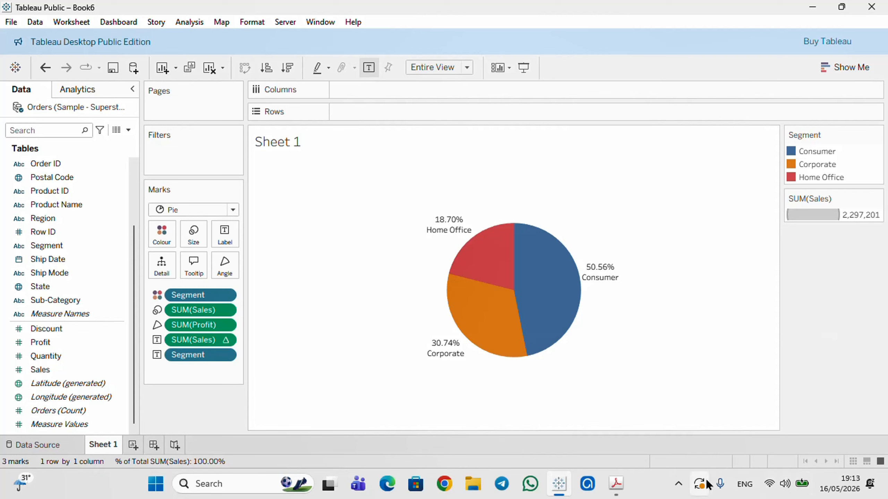
pyautogui.click(679, 484)
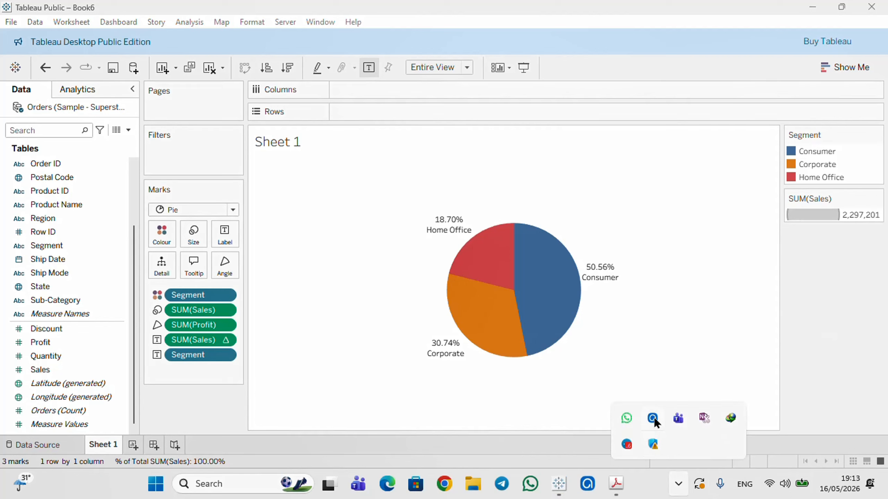